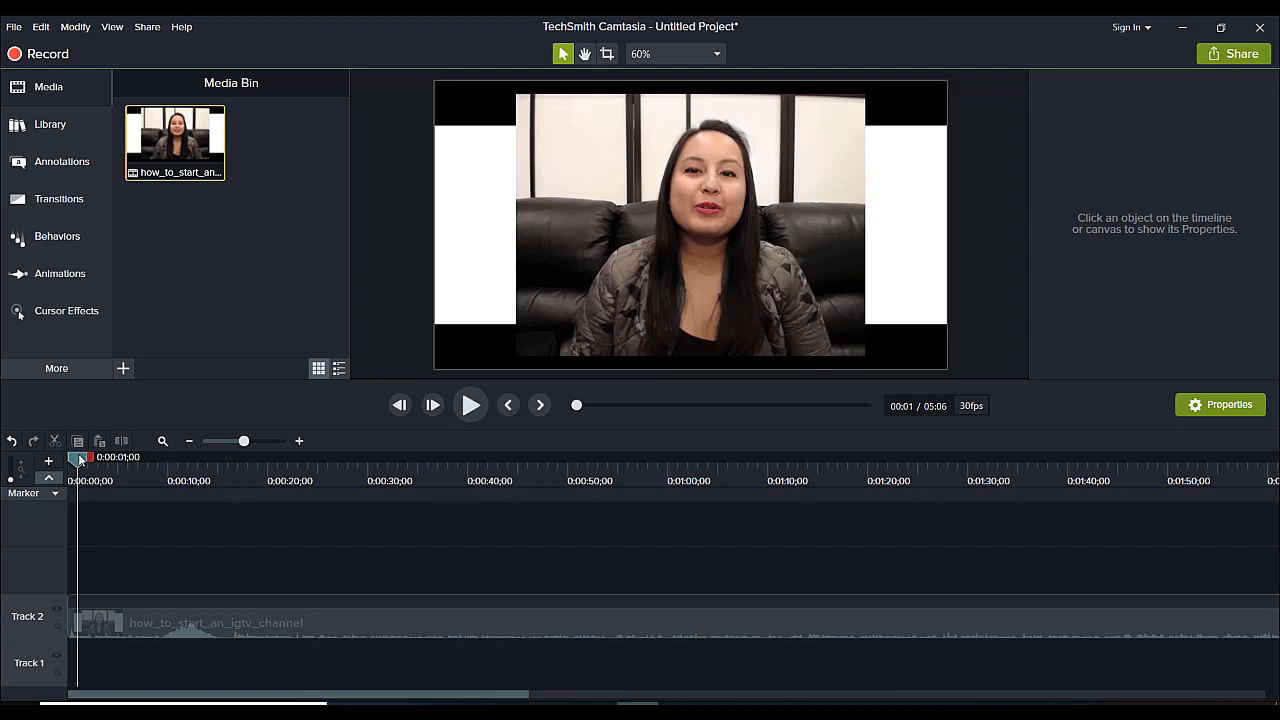
Add a marker to the timeline at 0:00:28;14, where the Instagram app opens.
{"action": "left_click_drag", "start_coordinate": [80, 457], "coordinate": [423, 462]}
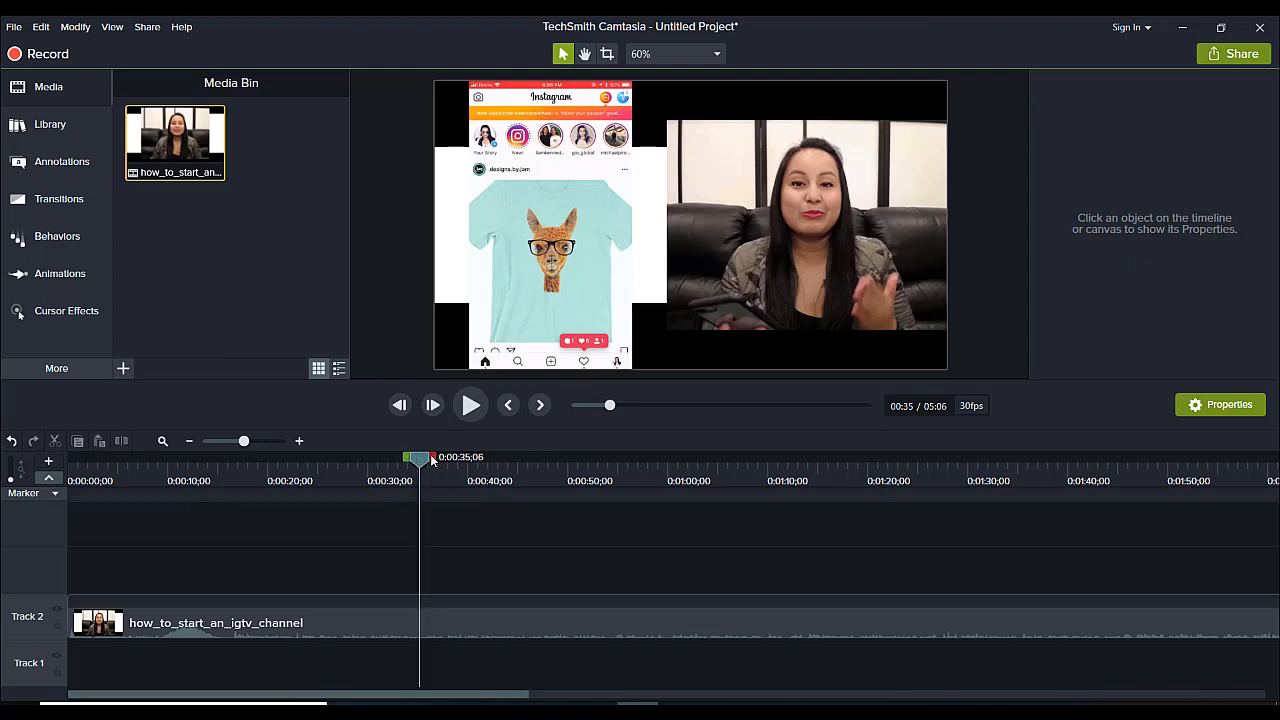
{"action": "left_click_drag", "start_coordinate": [421, 461], "coordinate": [330, 532]}
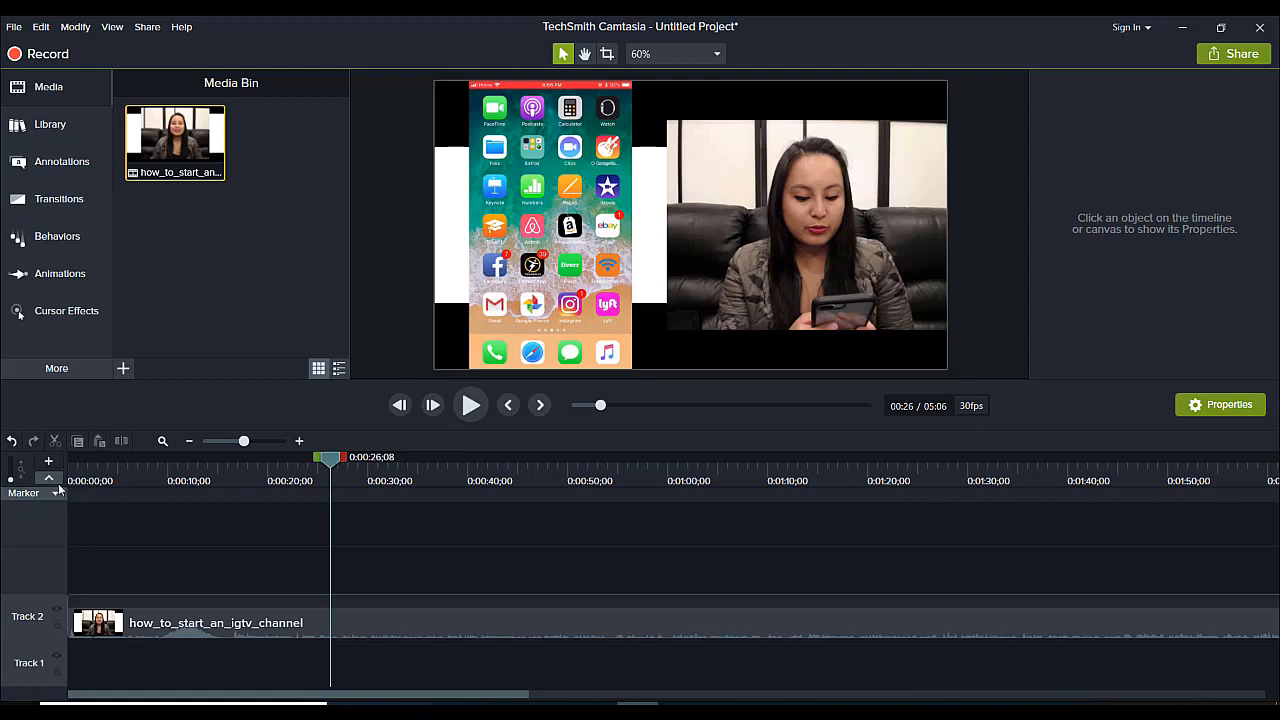
{"action": "left_click_drag", "start_coordinate": [335, 463], "coordinate": [356, 466]}
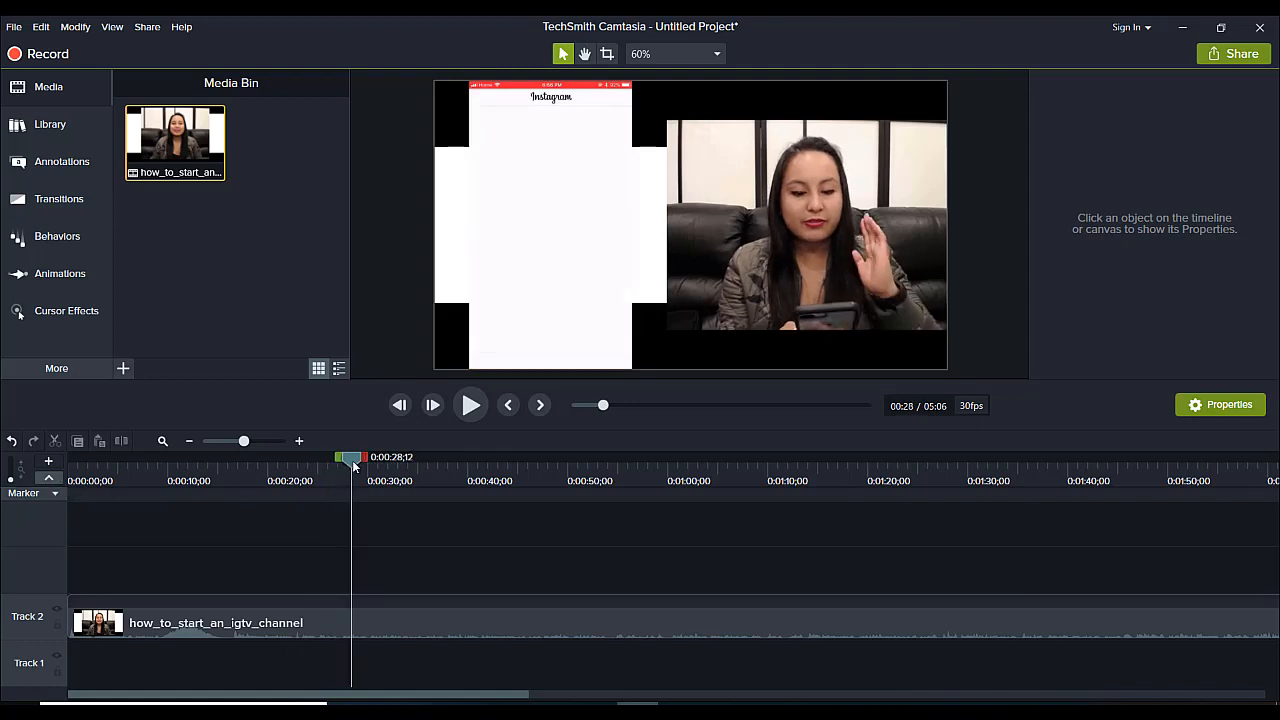
{"action": "left_click_drag", "start_coordinate": [309, 563], "coordinate": [349, 614]}
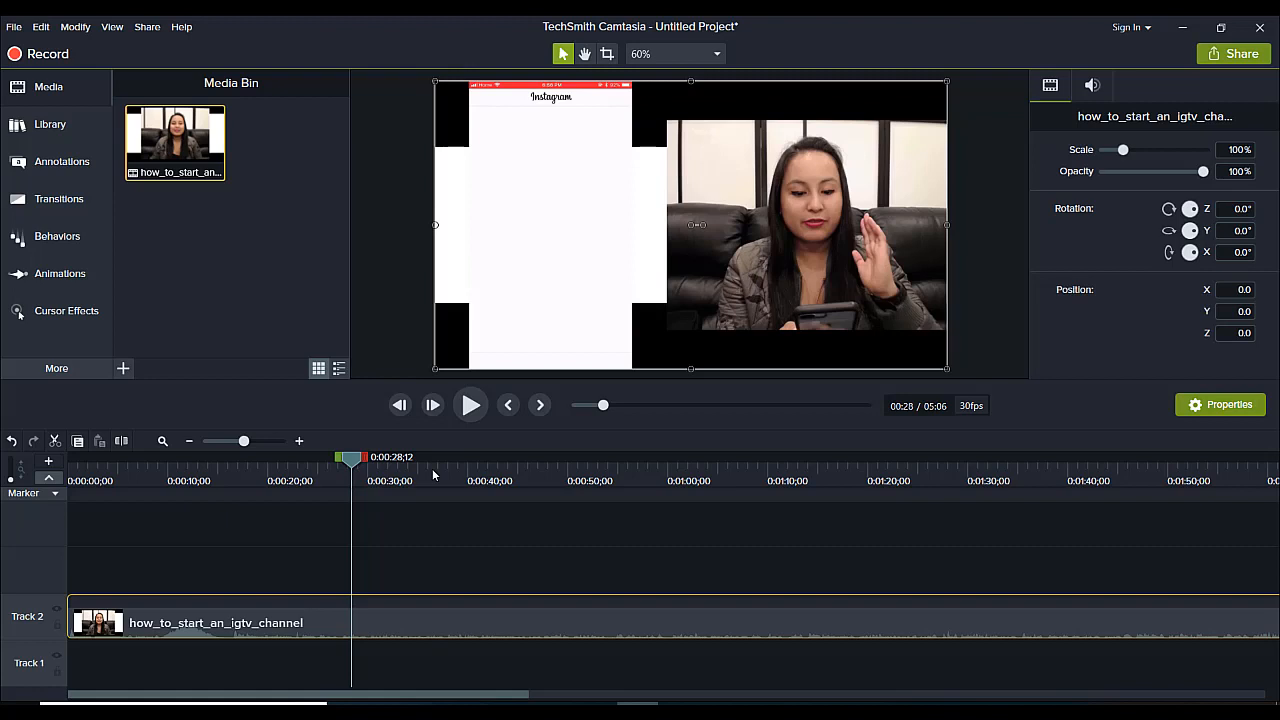
{"action": "left_click", "coordinate": [343, 494]}
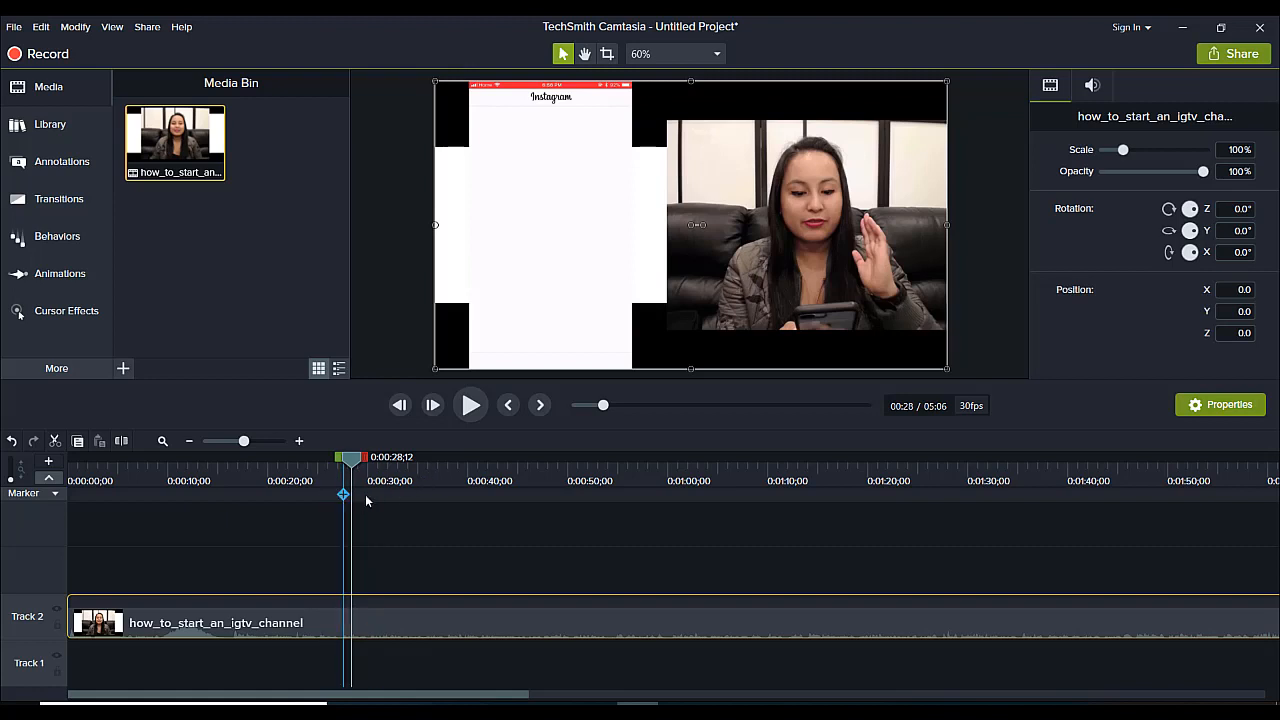
{"action": "left_click", "coordinate": [57, 494]}
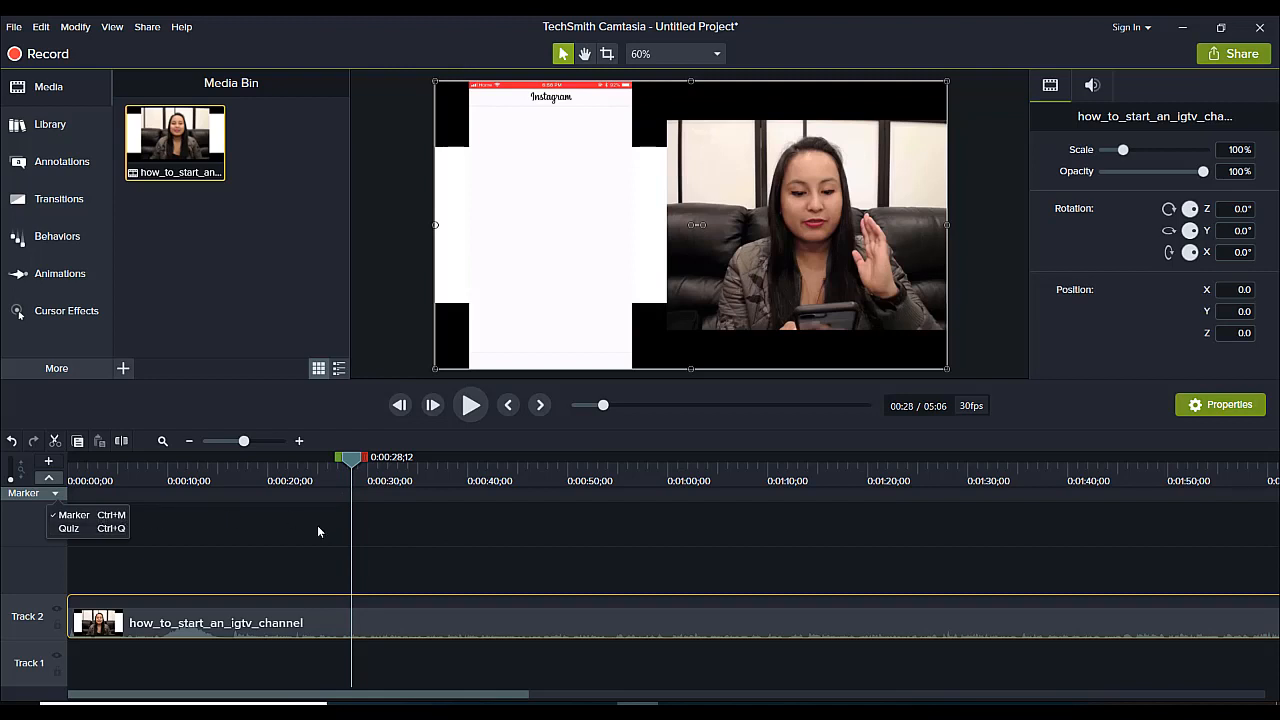
{"action": "left_click", "coordinate": [350, 463]}
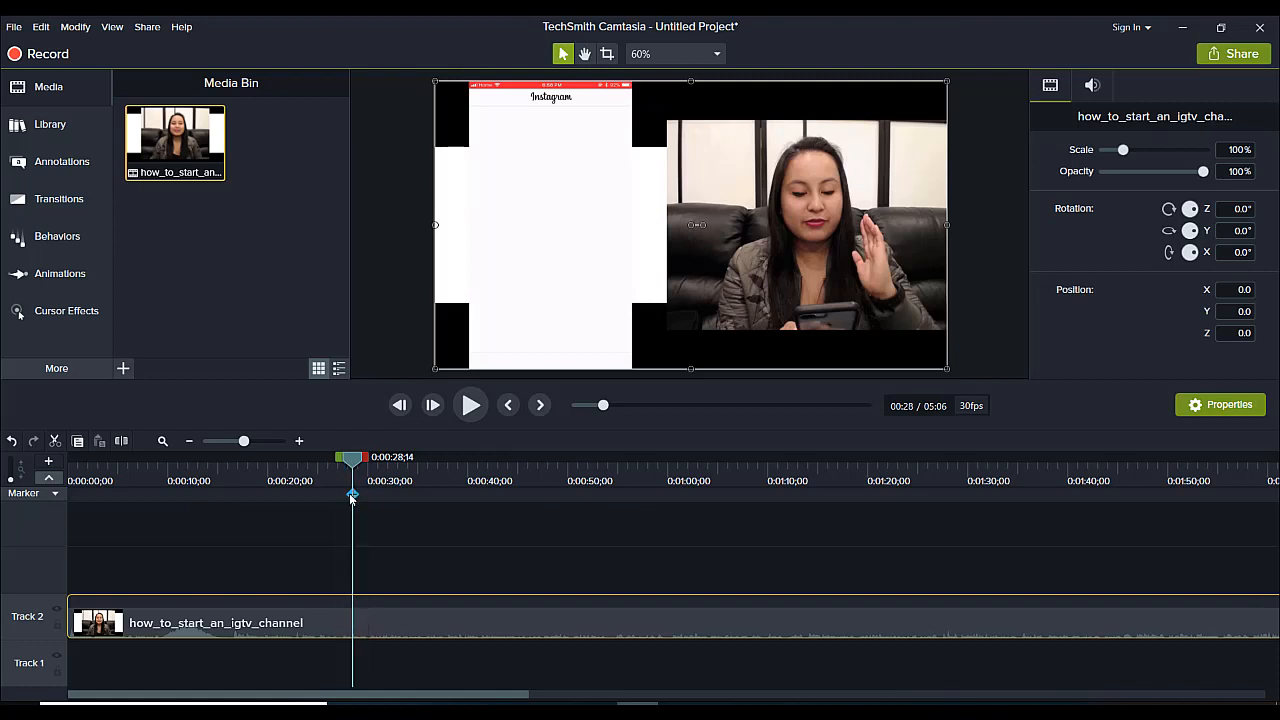
{"action": "left_click", "coordinate": [352, 496]}
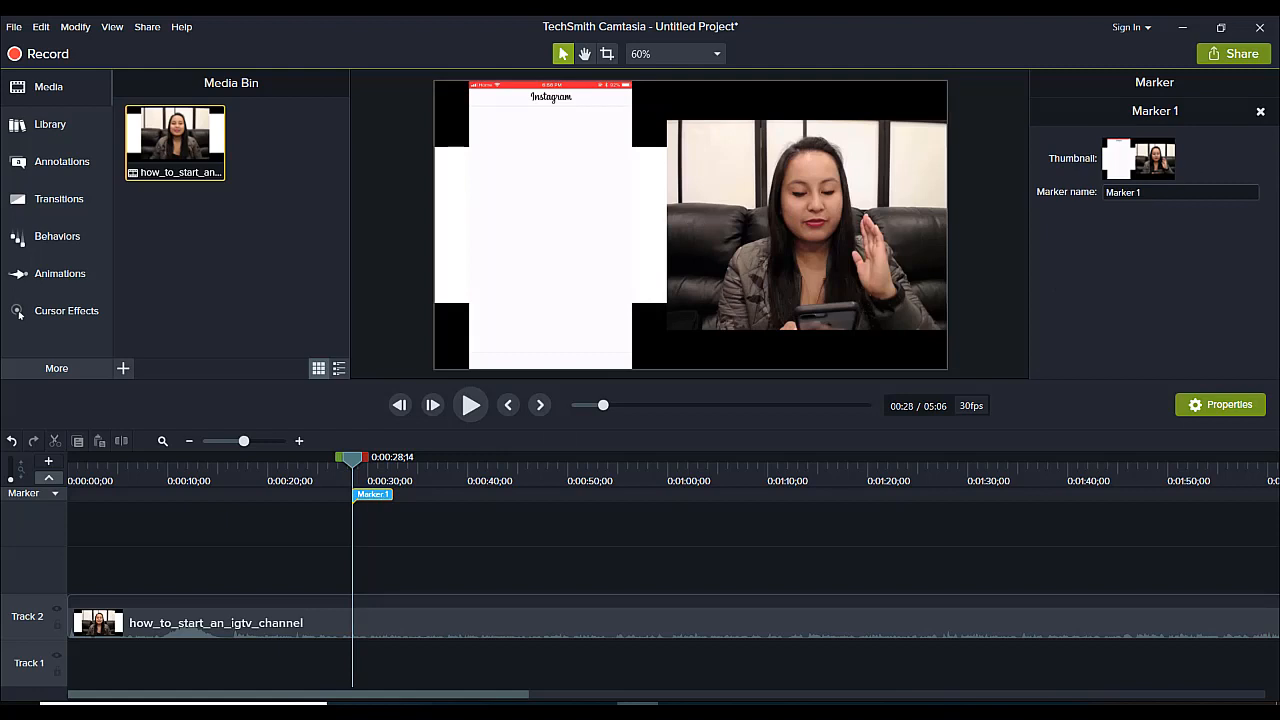
Rename the new marker as "Camera Photo".
{"action": "left_click", "coordinate": [1125, 192]}
{"action": "left_click", "coordinate": [1125, 192]}
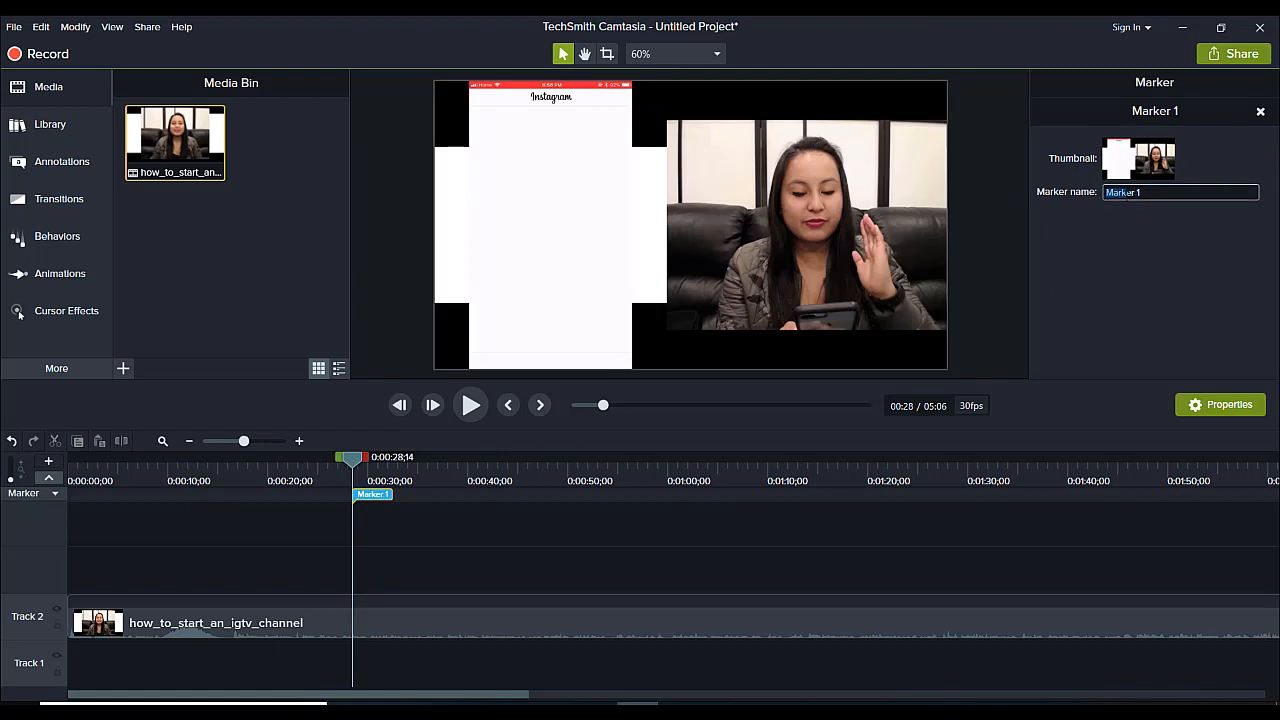
{"action": "left_click_drag", "start_coordinate": [1143, 192], "coordinate": [1106, 192]}
{"action": "type", "text": "Camera Photo"}
{"action": "key", "text": "Return"}
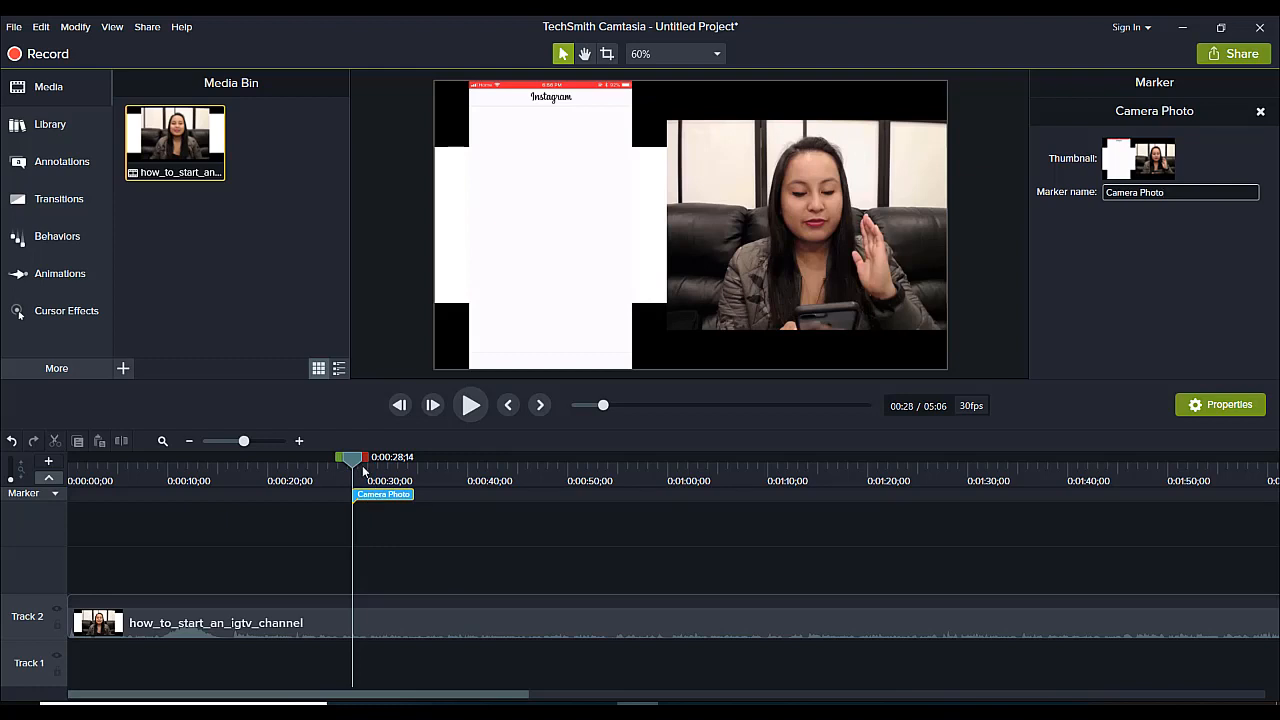
Add a second timeline marker at 0:01:20;04, where the Create Channel screen is shown.
{"action": "mouse_move", "coordinate": [357, 466]}
{"action": "left_mouse_down"}
{"action": "mouse_move", "coordinate": [344, 463]}
{"action": "mouse_move", "coordinate": [748, 466]}
{"action": "left_mouse_up"}
{"action": "left_click_drag", "start_coordinate": [840, 487], "coordinate": [870, 487]}
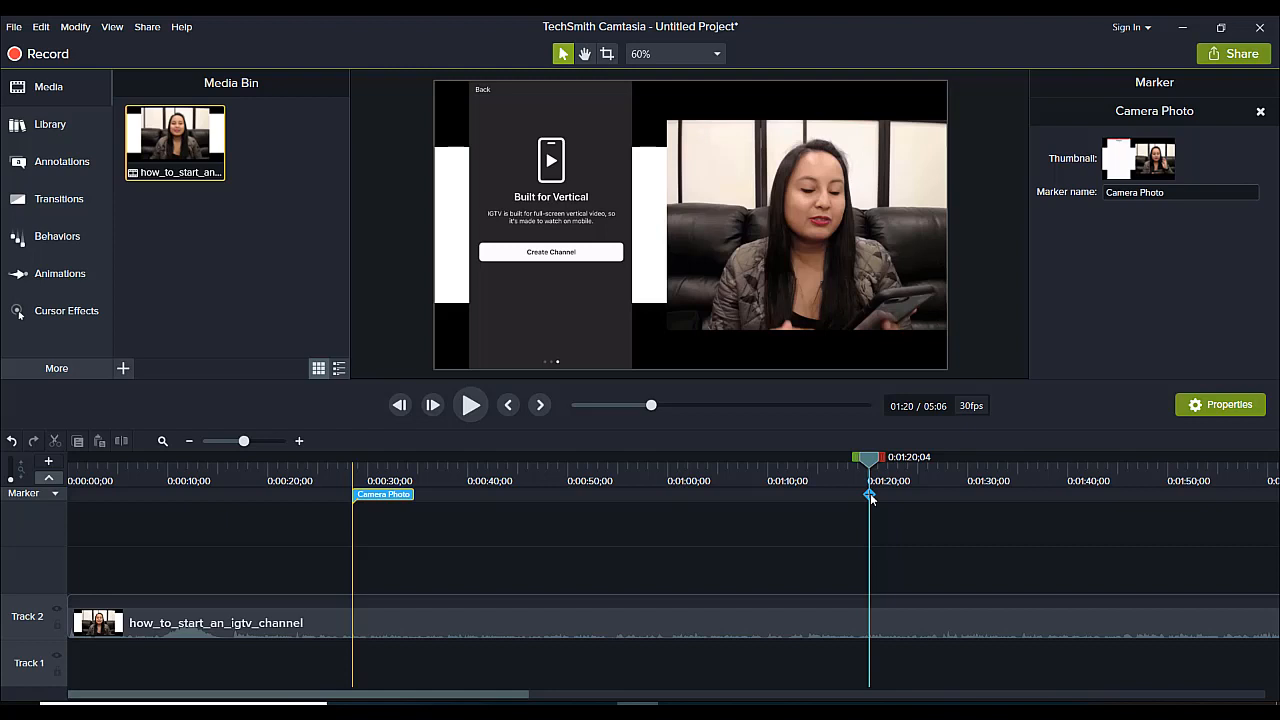
{"action": "left_click", "coordinate": [870, 496]}
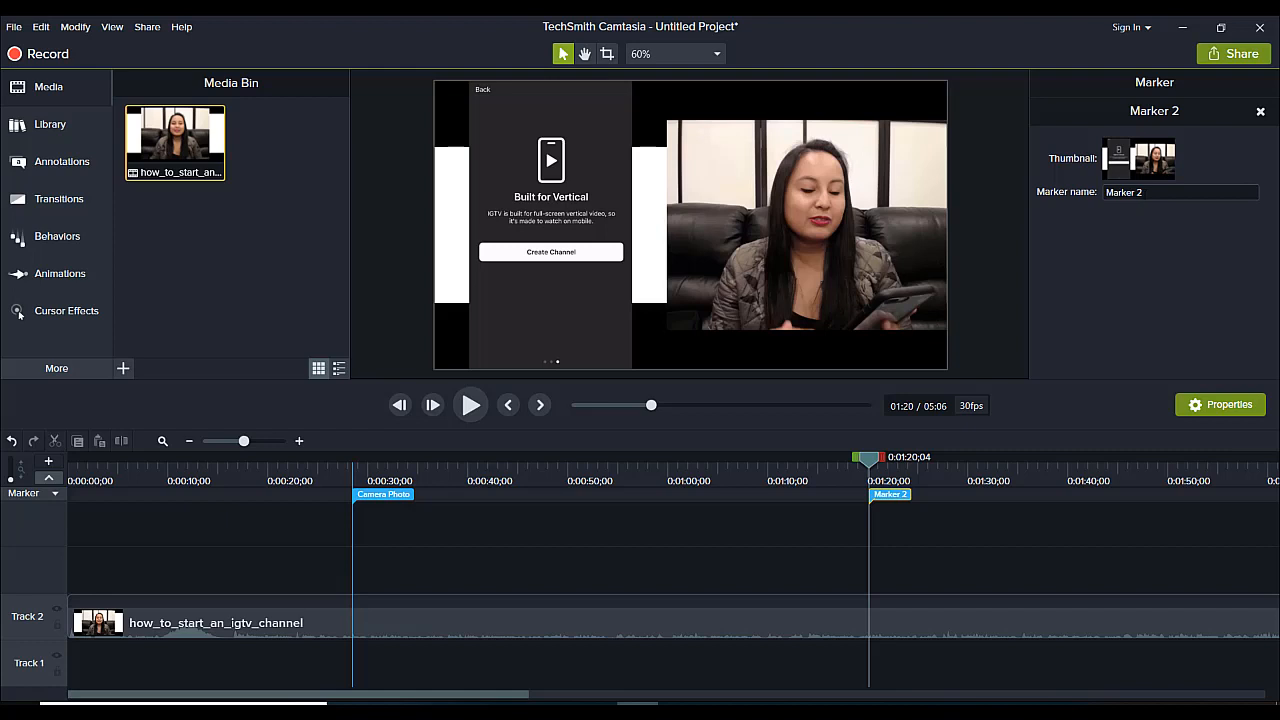
Rename the second marker as "Text of camera price".
{"action": "left_click", "coordinate": [1142, 193]}
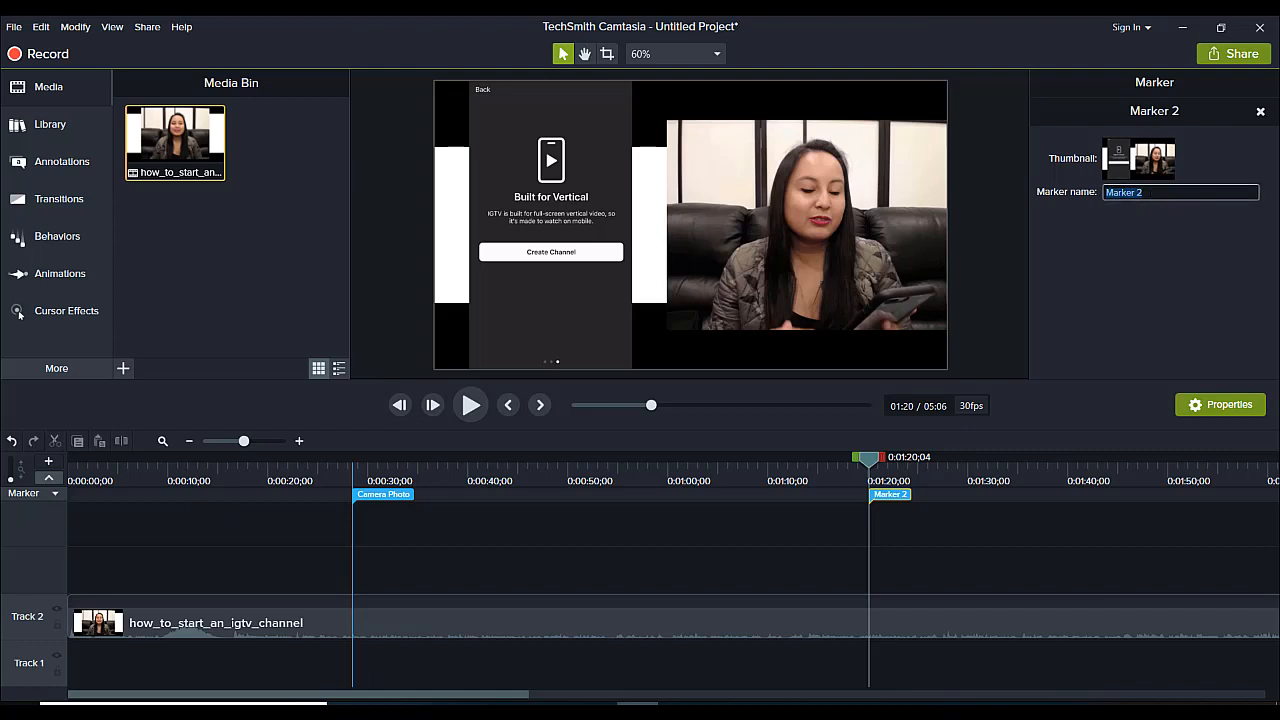
{"action": "type", "text": "TEXT"}
{"action": "key", "text": "BackSpace"}
{"action": "key", "text": "BackSpace"}
{"action": "key", "text": "BackSpace"}
{"action": "type", "text": "ext"}
{"action": "key", "text": "BackSpace"}
{"action": "key", "text": "BackSpace"}
{"action": "type", "text": "xt of camera price"}
{"action": "key", "text": "Return"}
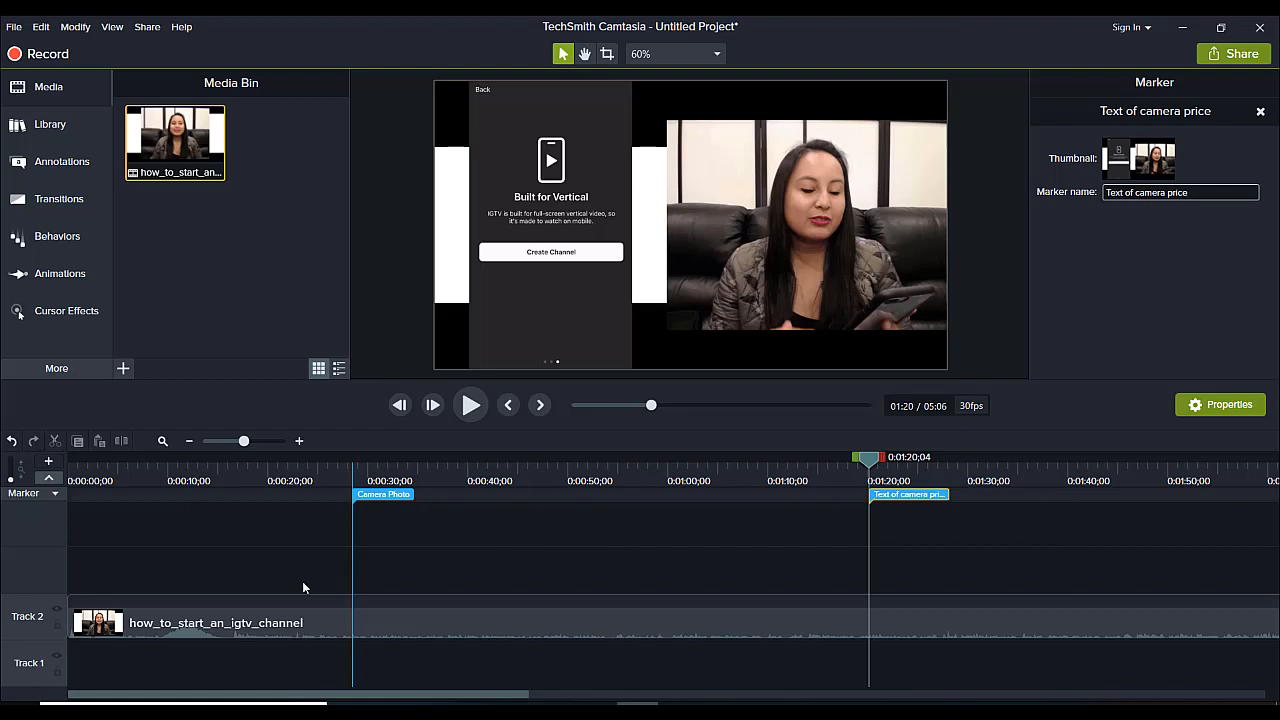
Shift the "Text of camera price" marker along the timeline to about 0:01:24 and delete it.
{"action": "left_click", "coordinate": [912, 495]}
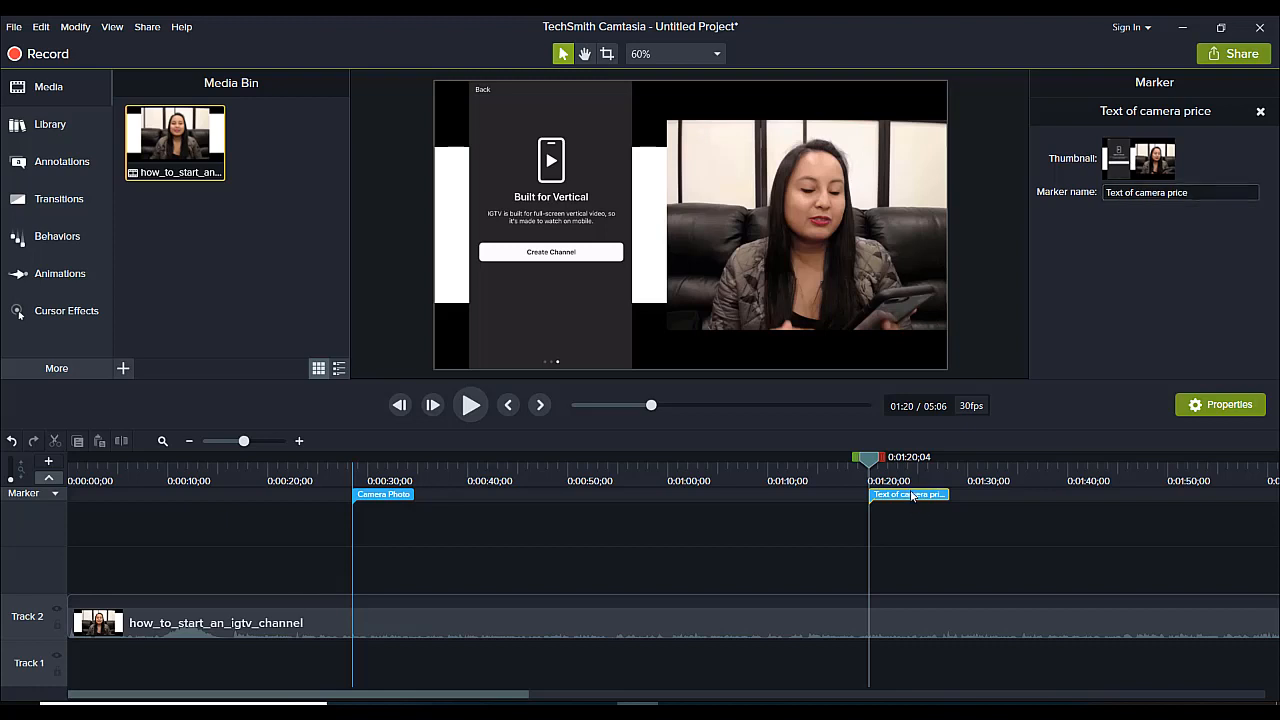
{"action": "mouse_move", "coordinate": [912, 495]}
{"action": "left_mouse_down"}
{"action": "mouse_move", "coordinate": [806, 518]}
{"action": "mouse_move", "coordinate": [982, 515]}
{"action": "mouse_move", "coordinate": [925, 514]}
{"action": "mouse_move", "coordinate": [937, 514]}
{"action": "left_mouse_up"}
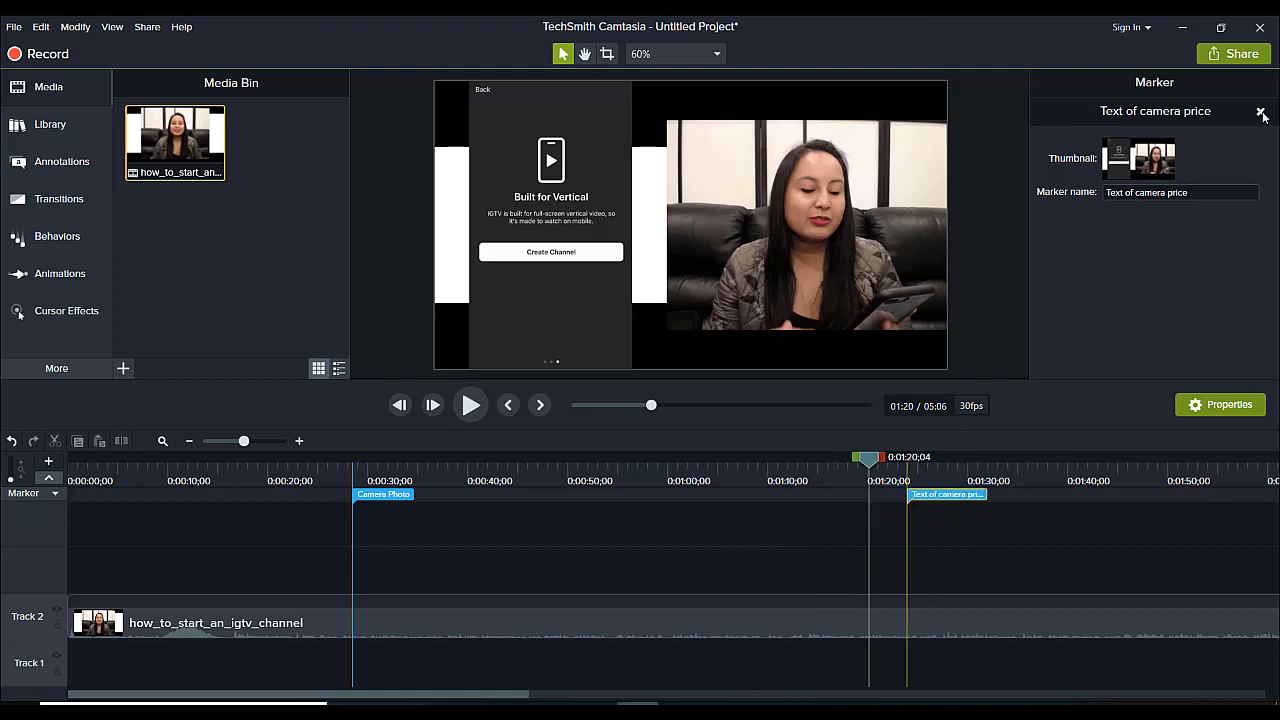
{"action": "left_click", "coordinate": [1261, 113]}
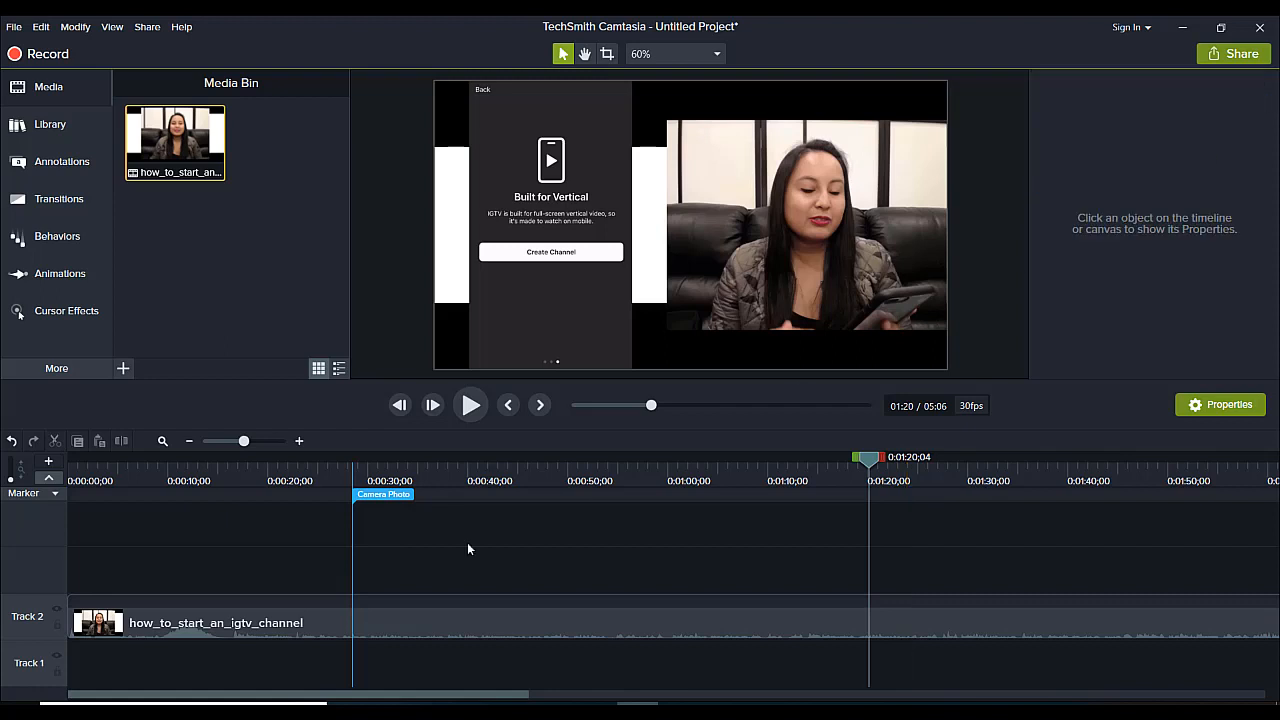
Delete the "Camera Photo" marker from the timeline.
{"action": "left_click", "coordinate": [393, 500]}
{"action": "right_click", "coordinate": [390, 501]}
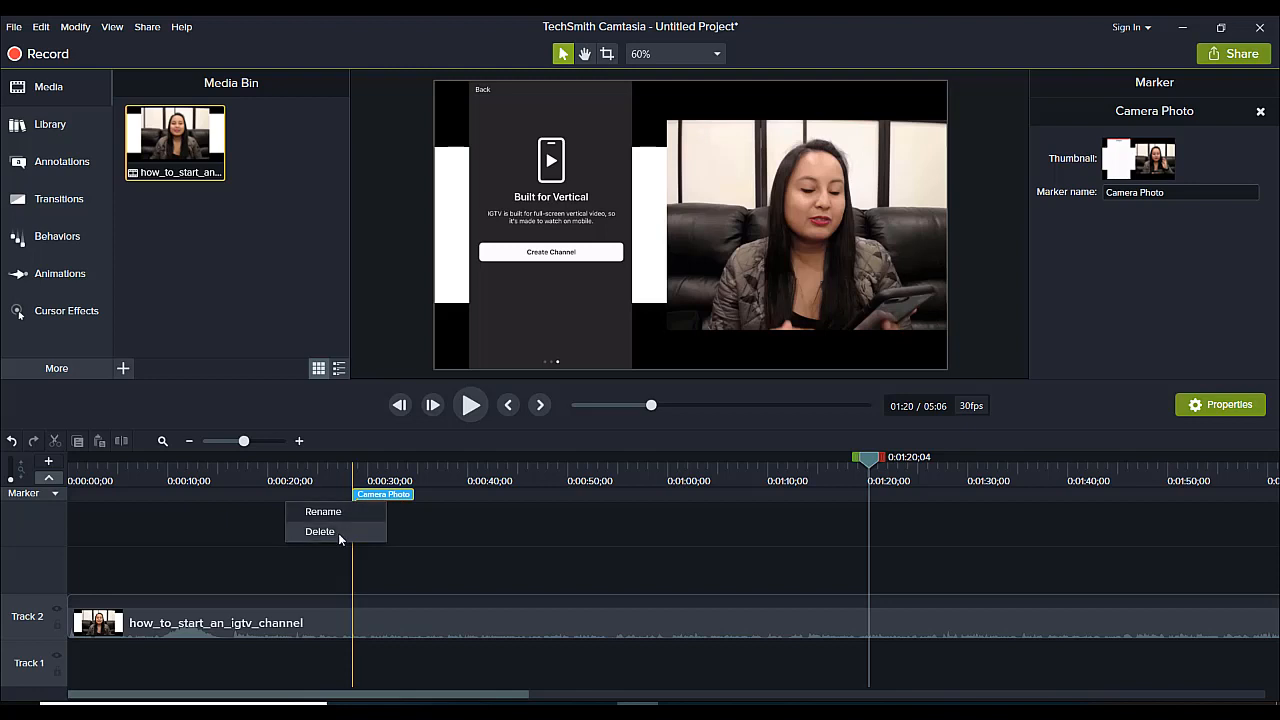
{"action": "left_click", "coordinate": [338, 533]}
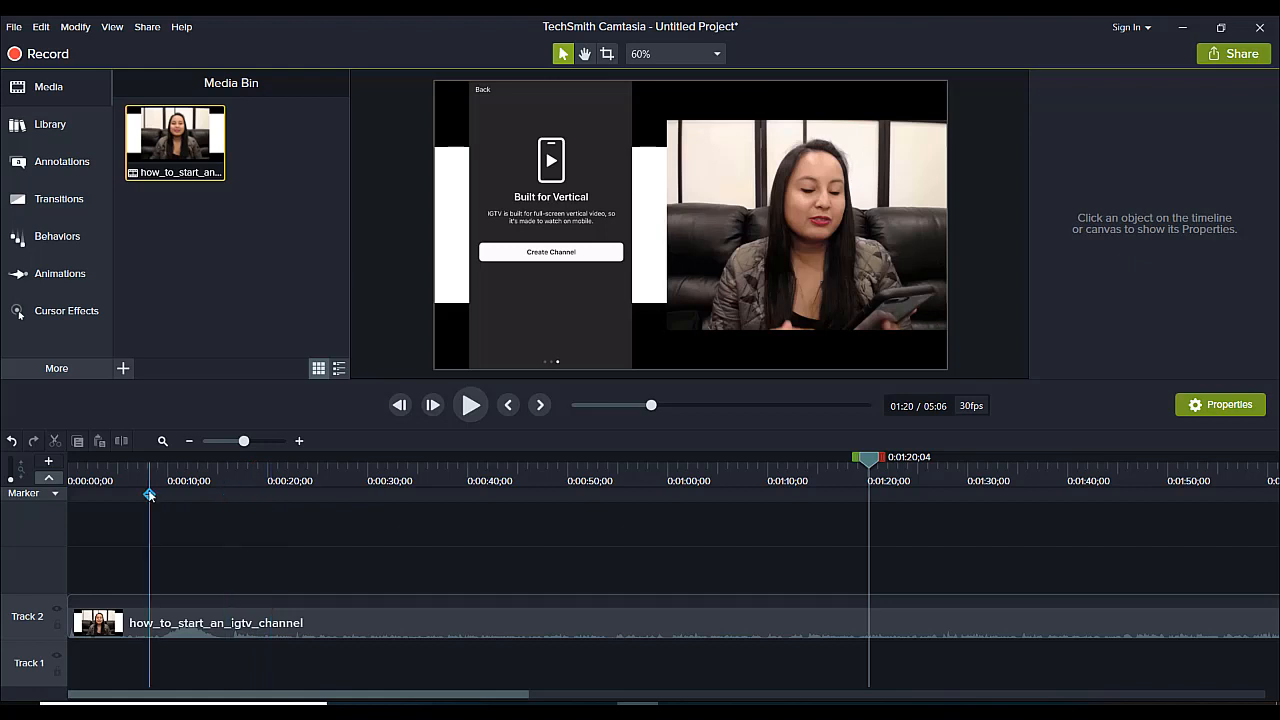
Hide the marker track on the timeline and move the playhead to 0:00:18;28.
{"action": "left_click", "coordinate": [56, 494]}
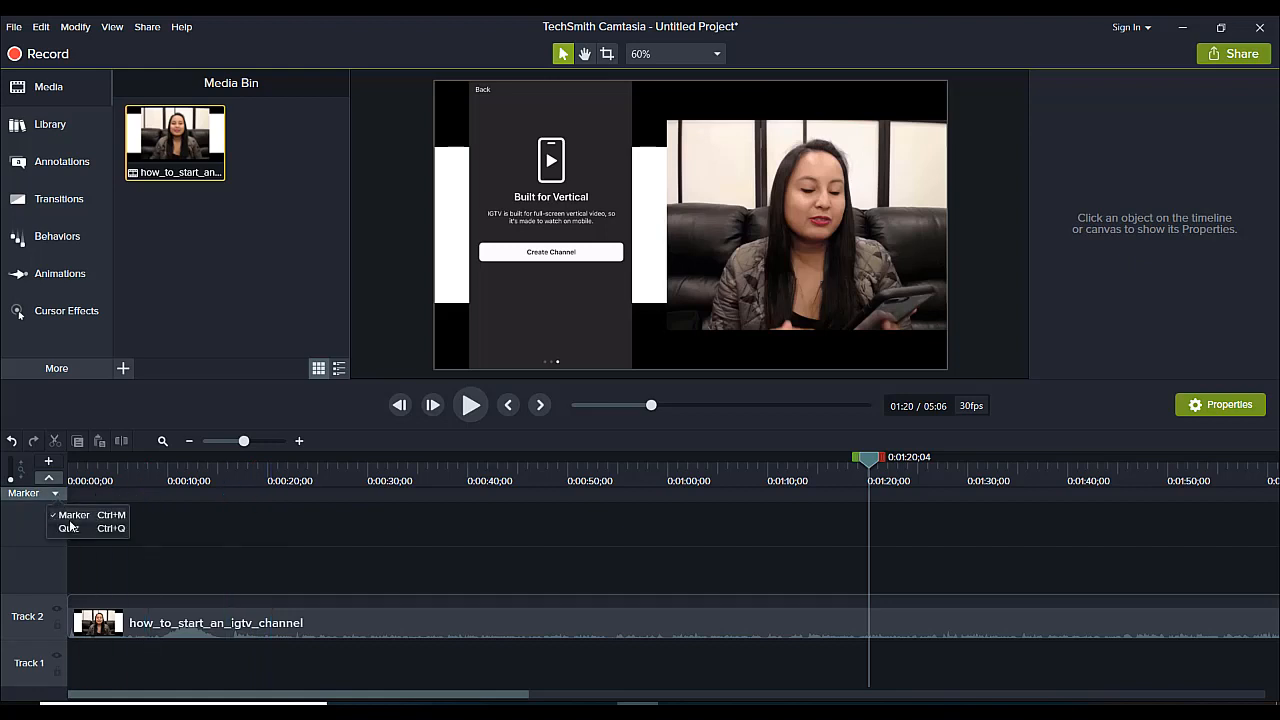
{"action": "left_click", "coordinate": [69, 521]}
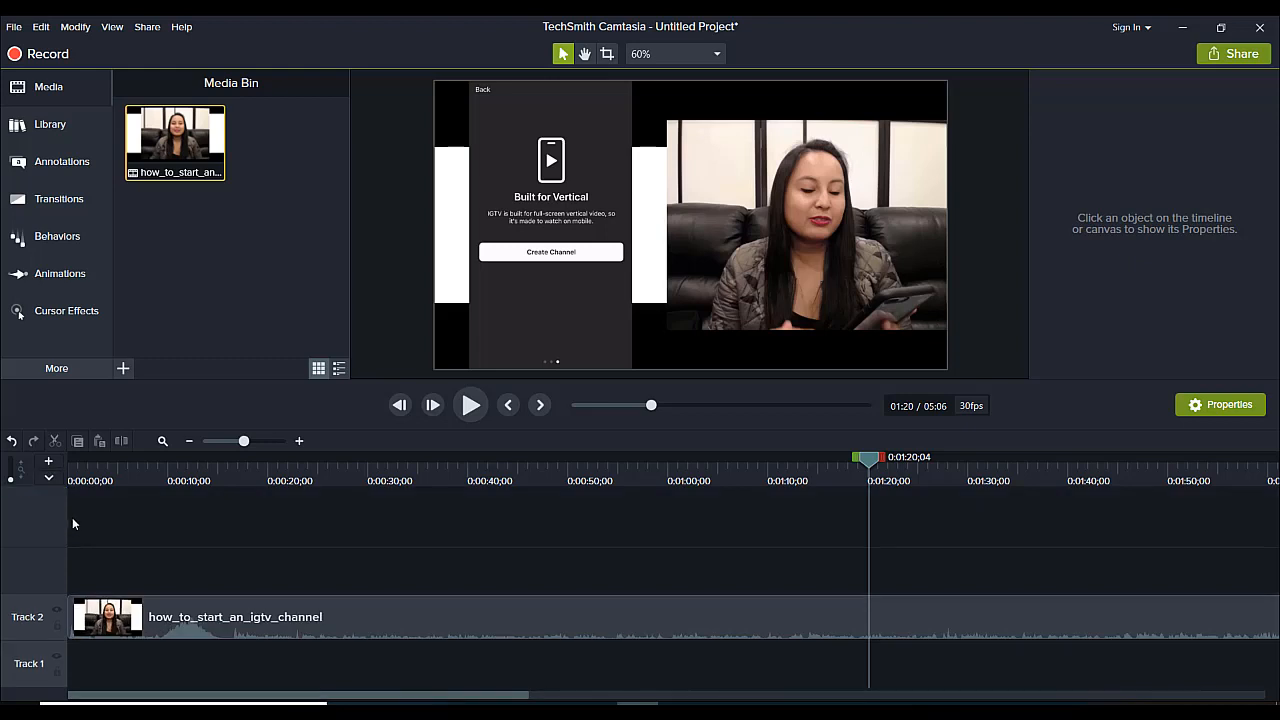
{"action": "left_click", "coordinate": [320, 462]}
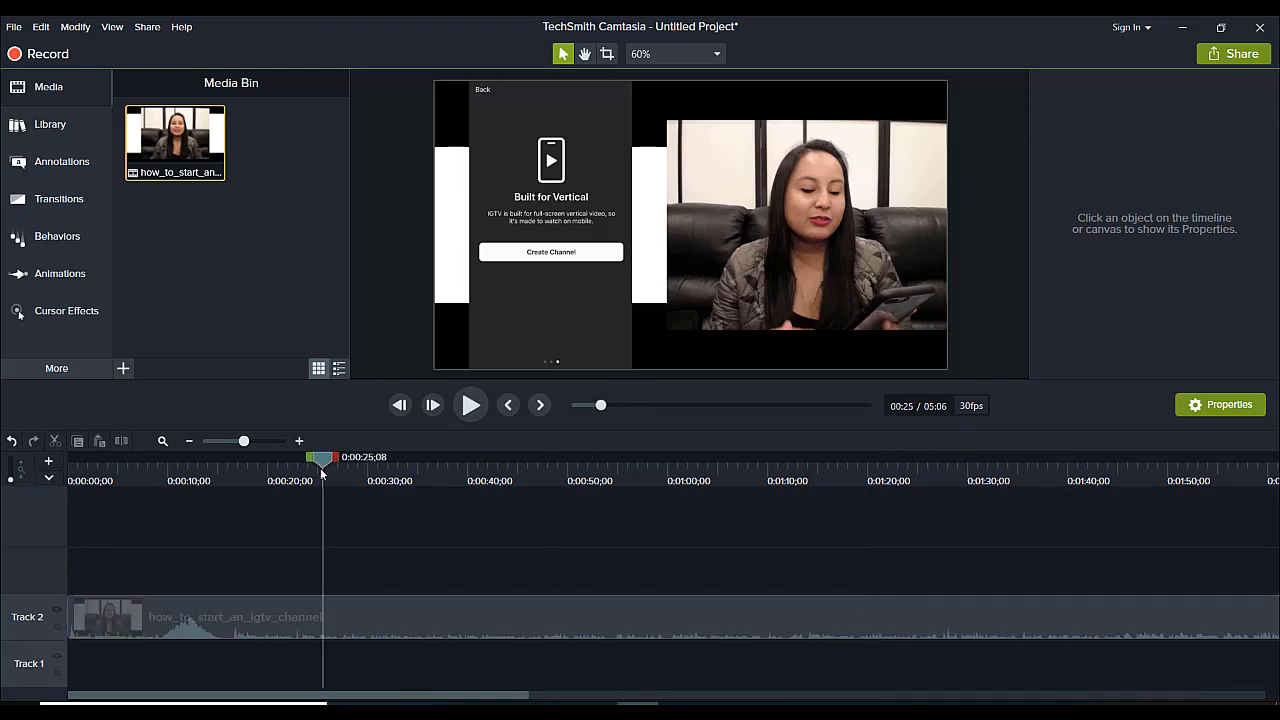
{"action": "left_click", "coordinate": [184, 481]}
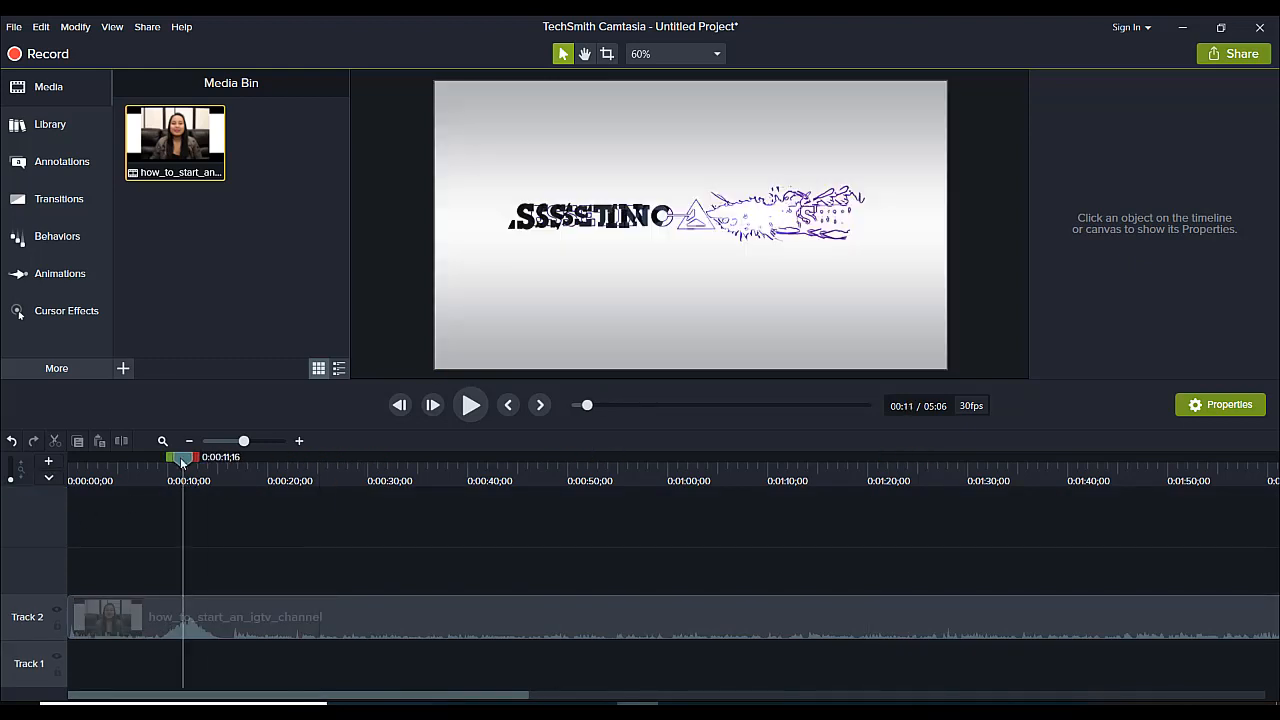
{"action": "left_click_drag", "start_coordinate": [180, 457], "coordinate": [256, 490]}
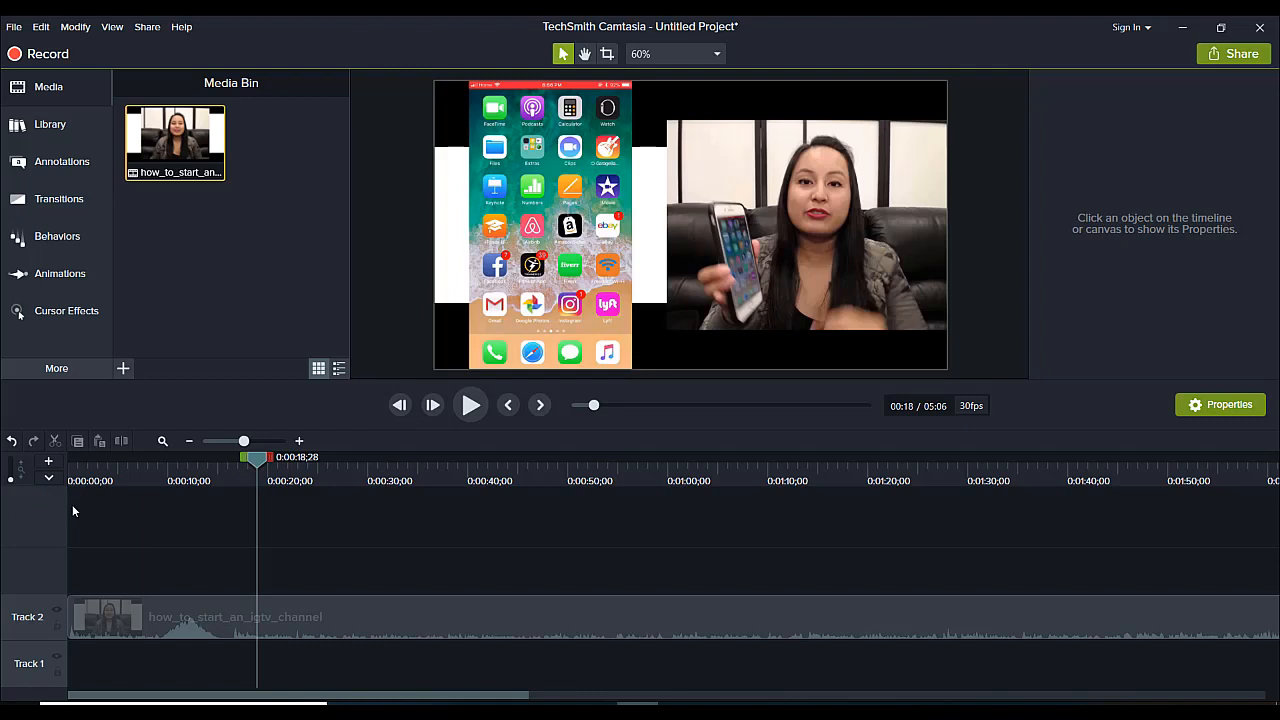
Redisplay the marker track above the media tracks and hide it again.
{"action": "left_click", "coordinate": [48, 478]}
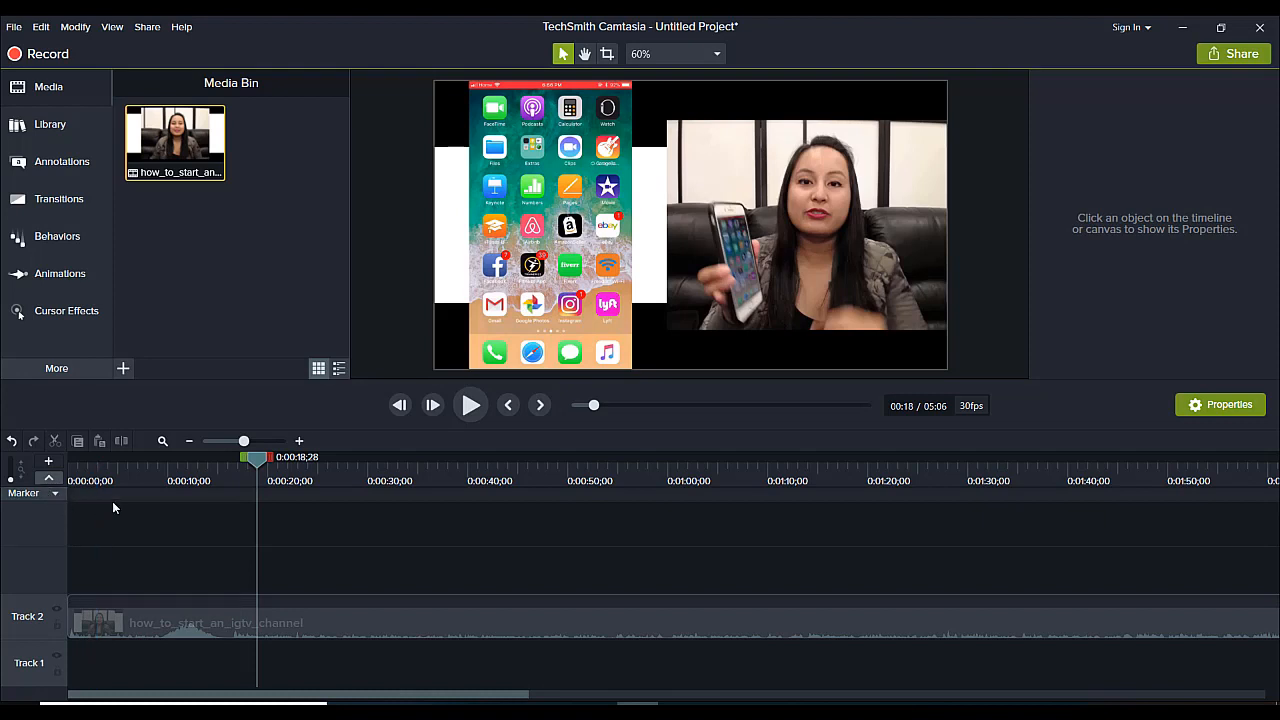
{"action": "left_click", "coordinate": [257, 495]}
{"action": "mouse_move", "coordinate": [257, 495]}
{"action": "left_mouse_down"}
{"action": "mouse_move", "coordinate": [514, 496]}
{"action": "mouse_move", "coordinate": [17, 523]}
{"action": "left_mouse_up"}
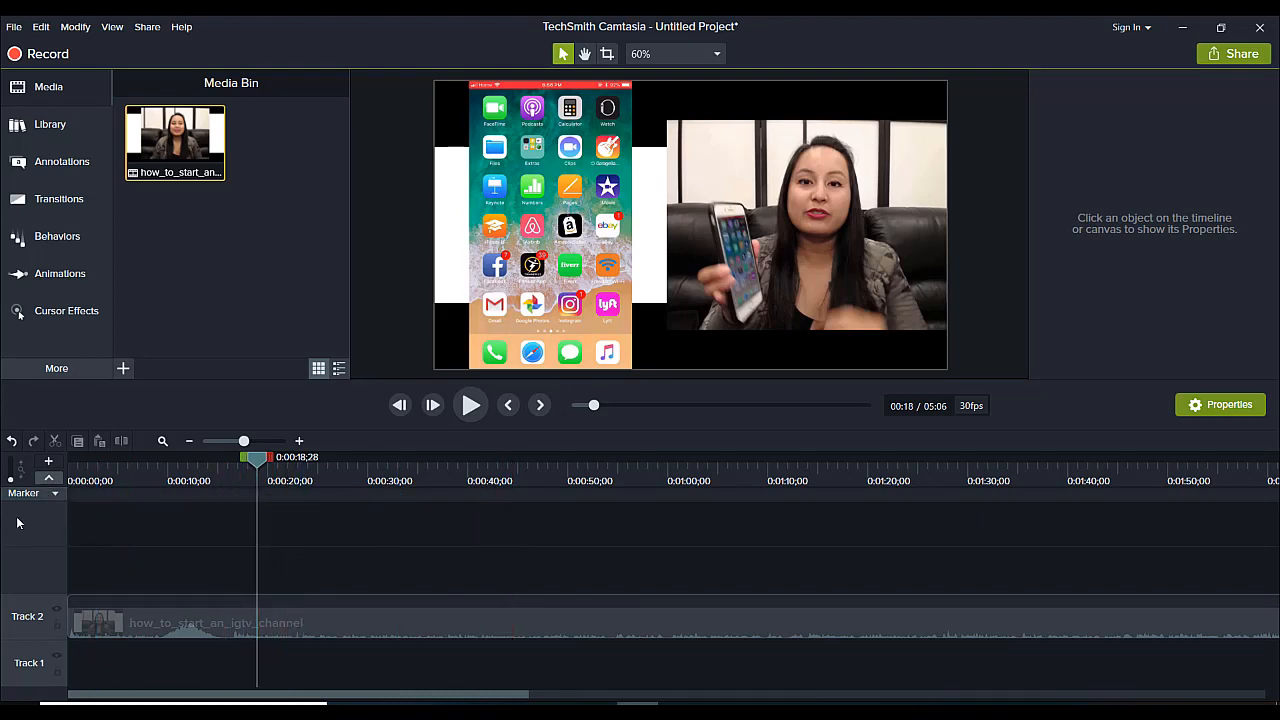
{"action": "left_click", "coordinate": [48, 477]}
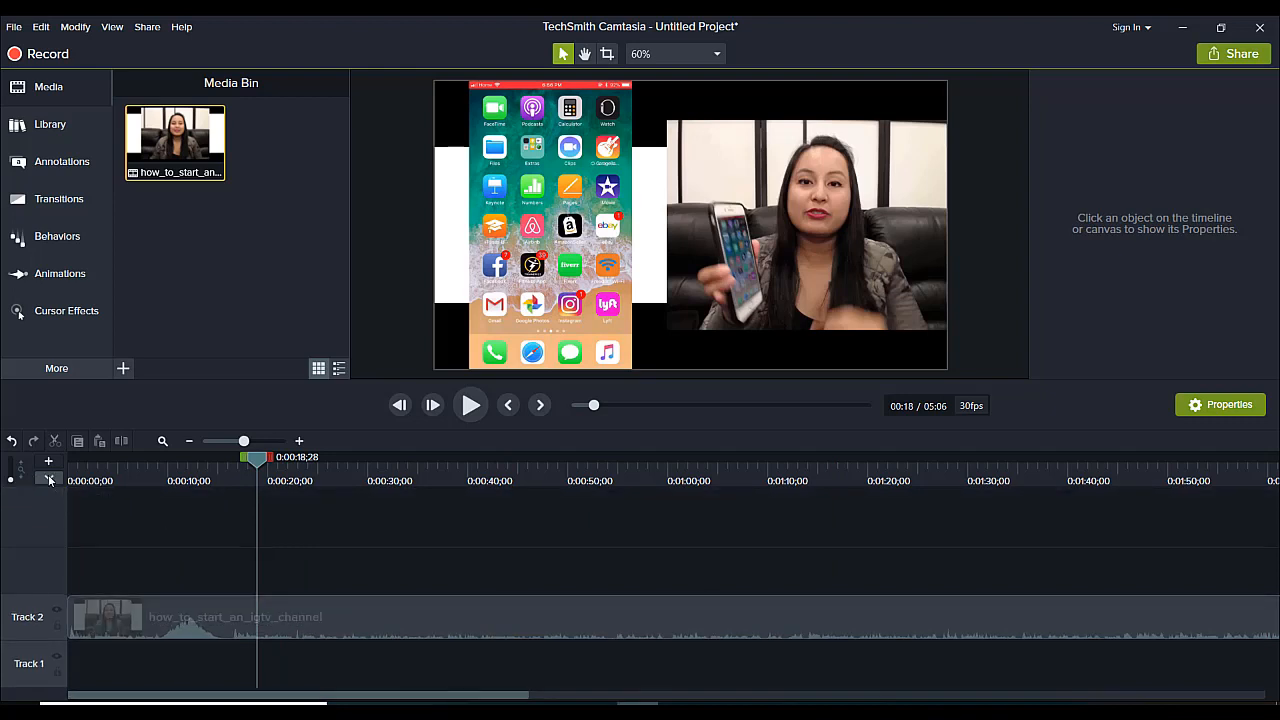